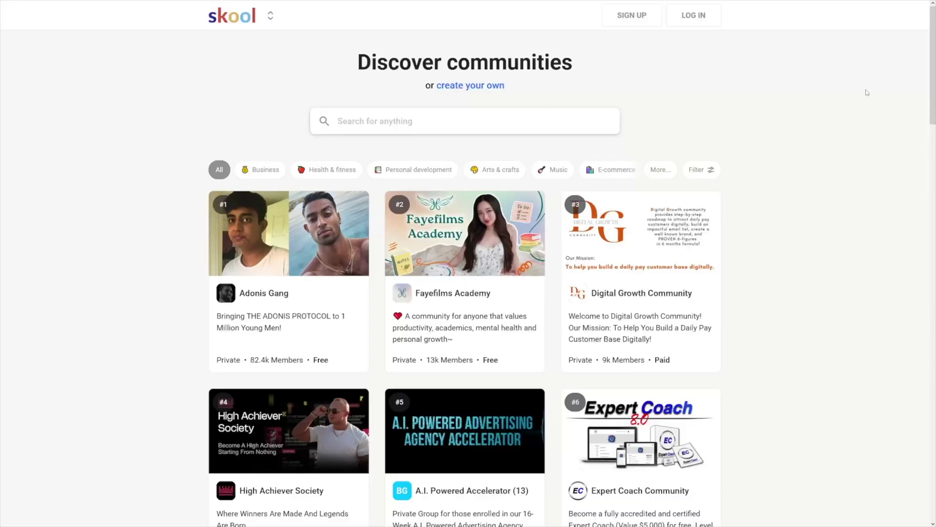
- Scroll down through the ranked community cards on Skool's Discover page
scroll(865, 93, down, 3)
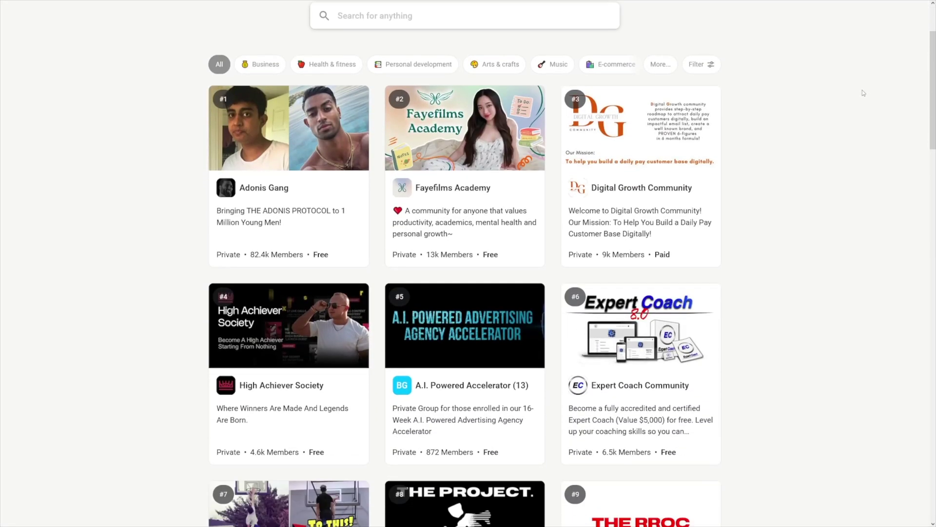
scroll(863, 93, down, 5)
scroll(863, 93, down, 1)
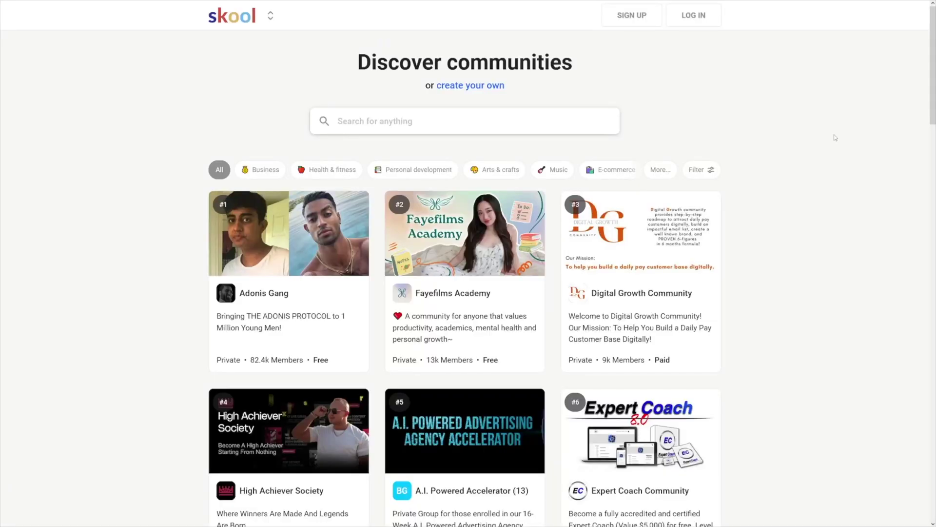
scroll(835, 138, down, 2)
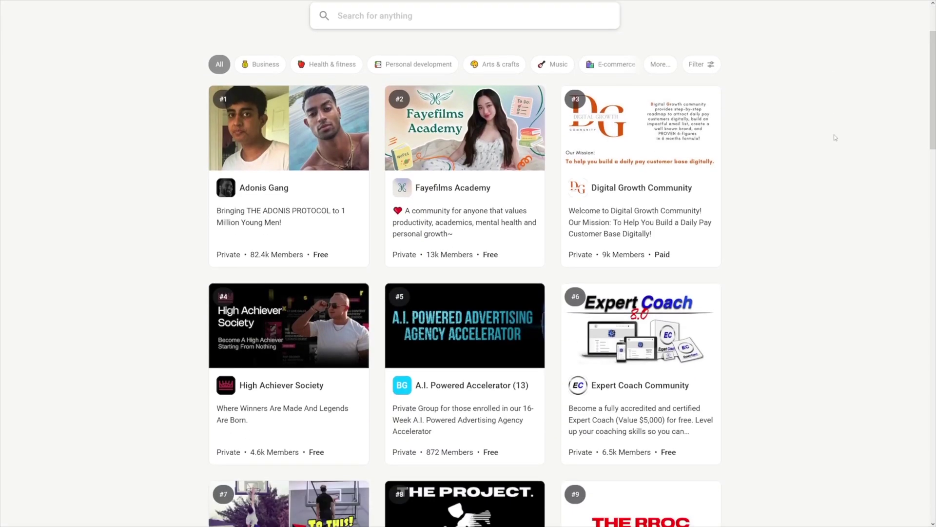
scroll(836, 137, down, 1)
scroll(835, 138, down, 1)
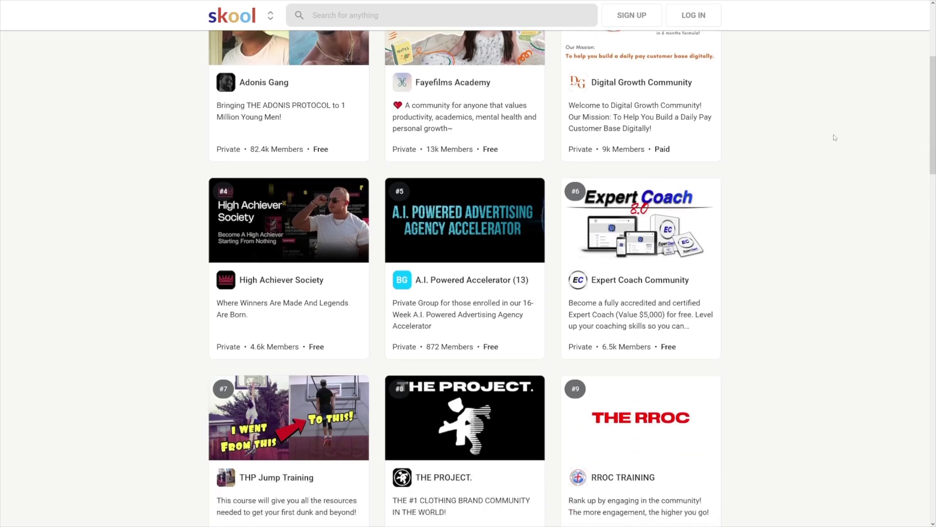
scroll(835, 138, down, 2)
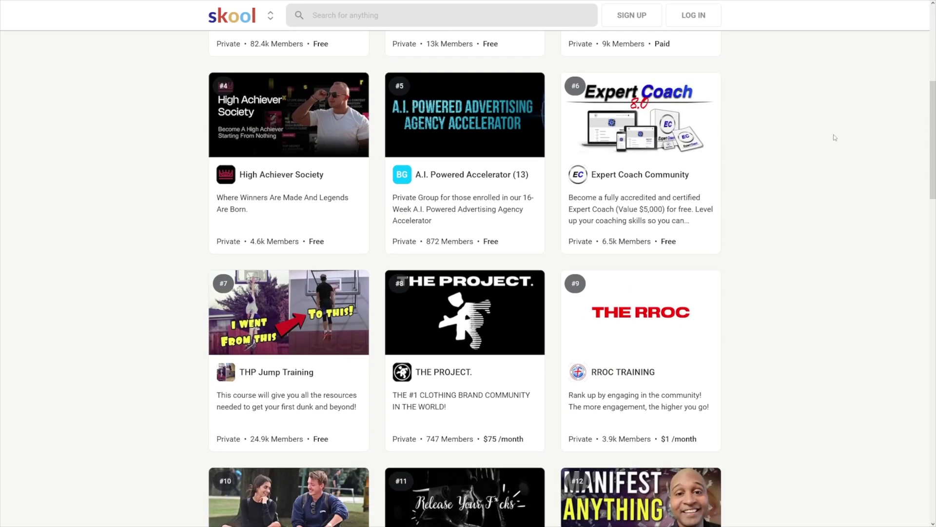
scroll(833, 139, down, 2)
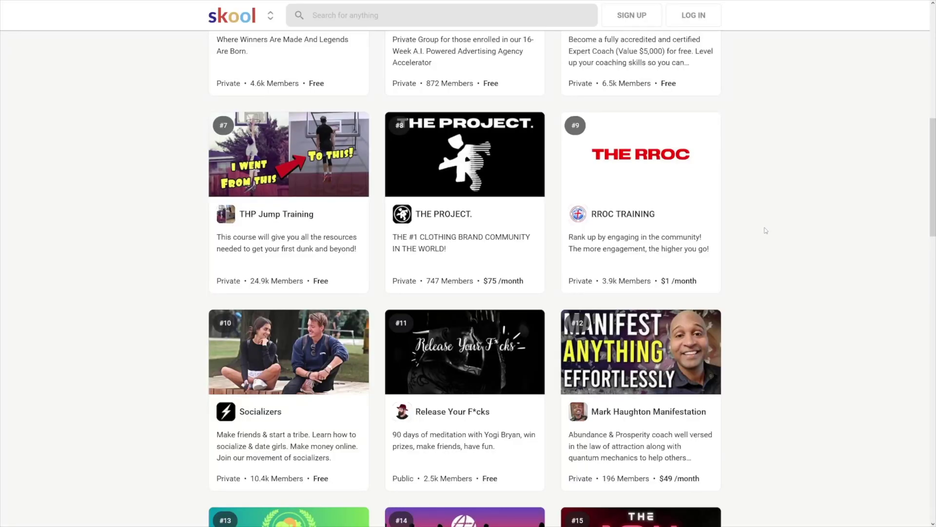
scroll(766, 231, down, 1)
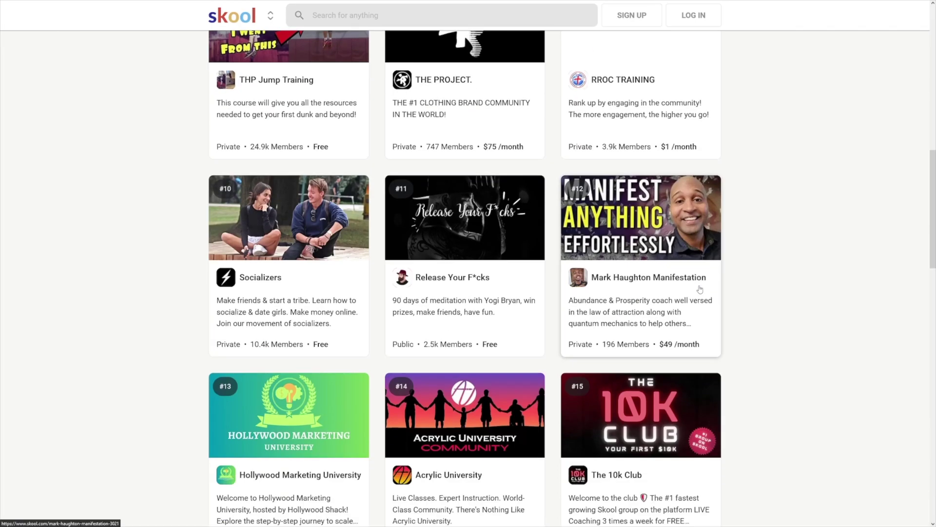
scroll(483, 340, down, 1)
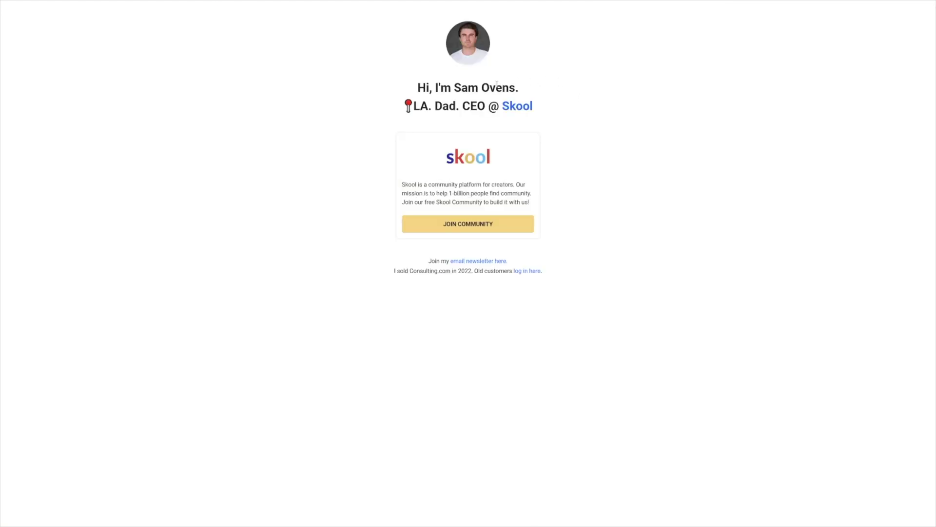
- Highlight the CEO's name in the personal page's heading
drag(454, 87, 515, 87)
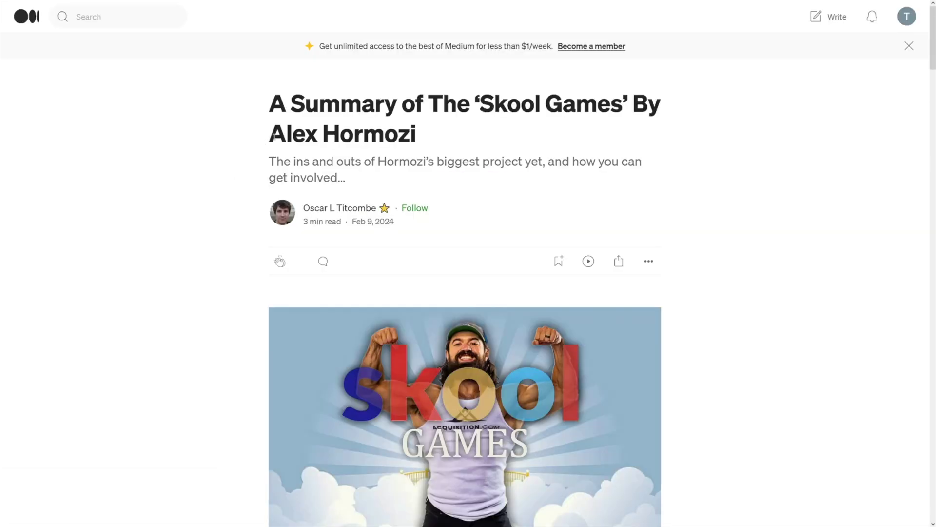
- Highlight the person's name in the article title, then clear the highlight
drag(273, 133, 421, 143)
click(424, 144)
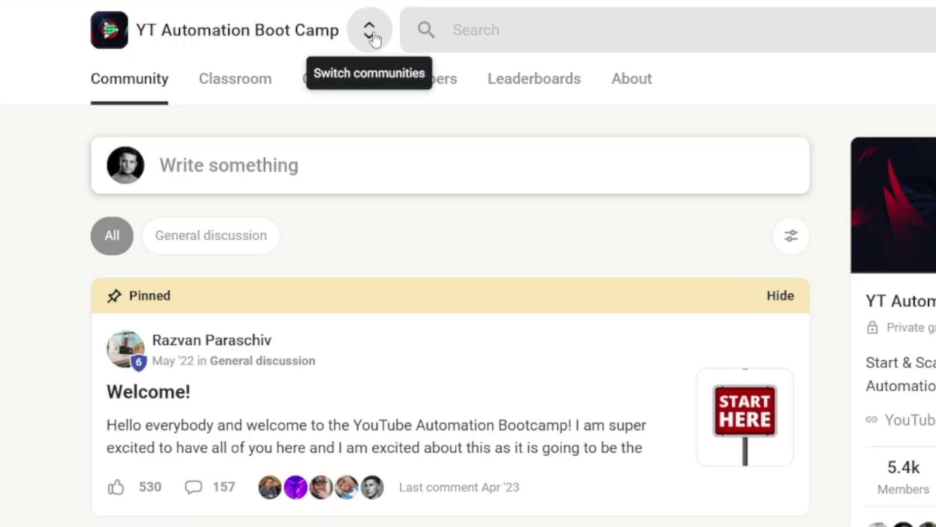
click(372, 40)
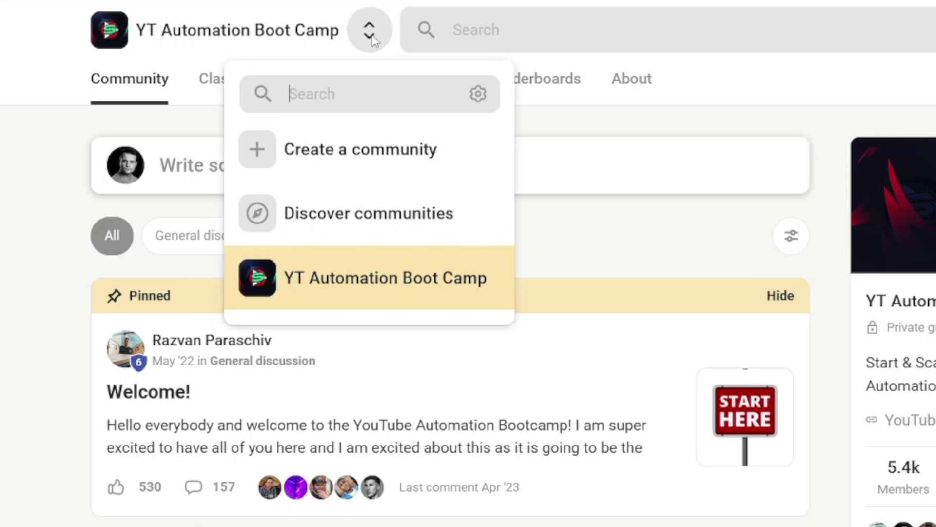
click(362, 100)
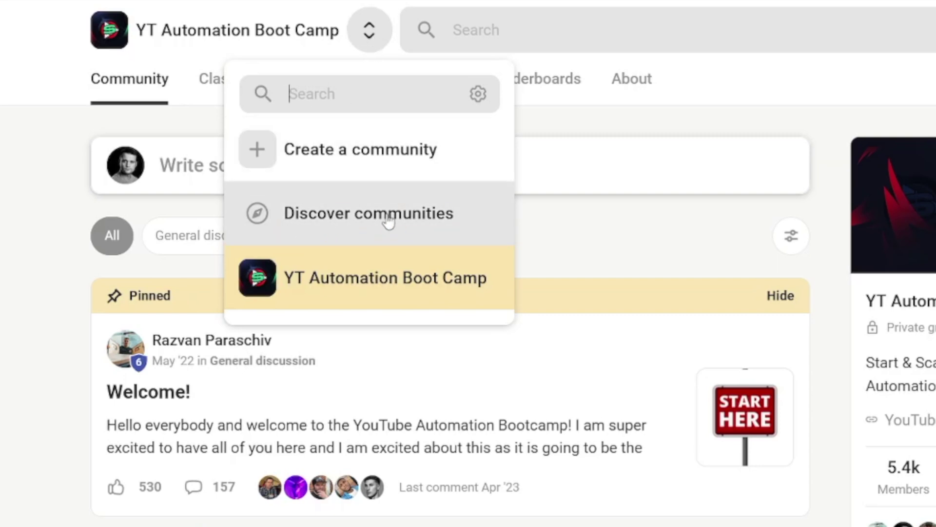
click(615, 218)
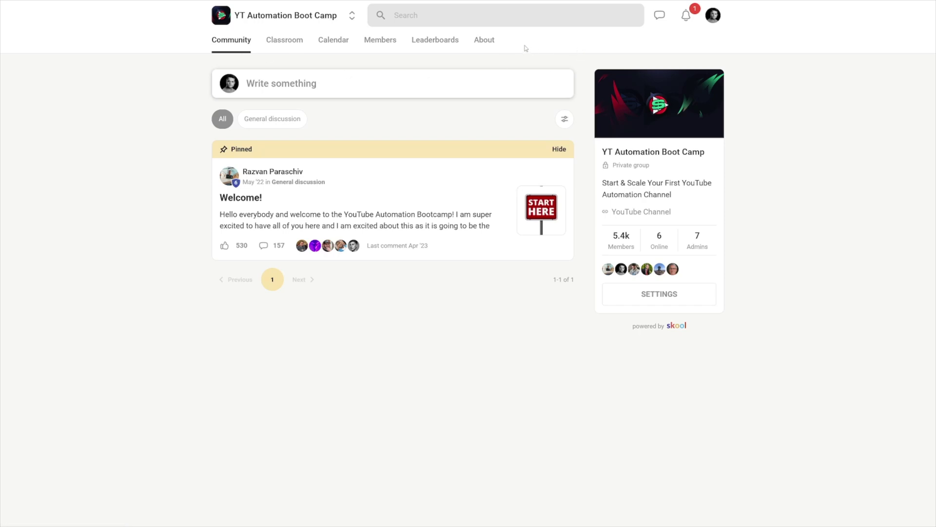
click(304, 85)
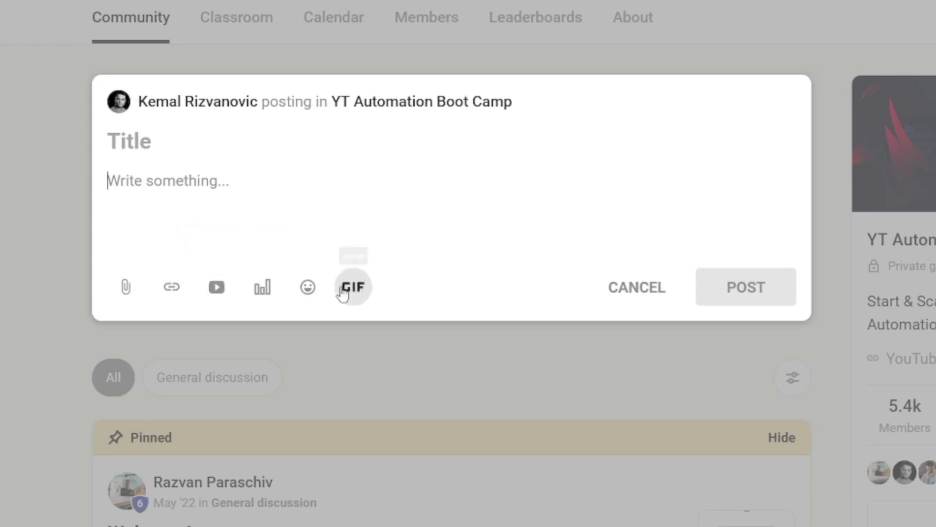
click(161, 145)
click(176, 178)
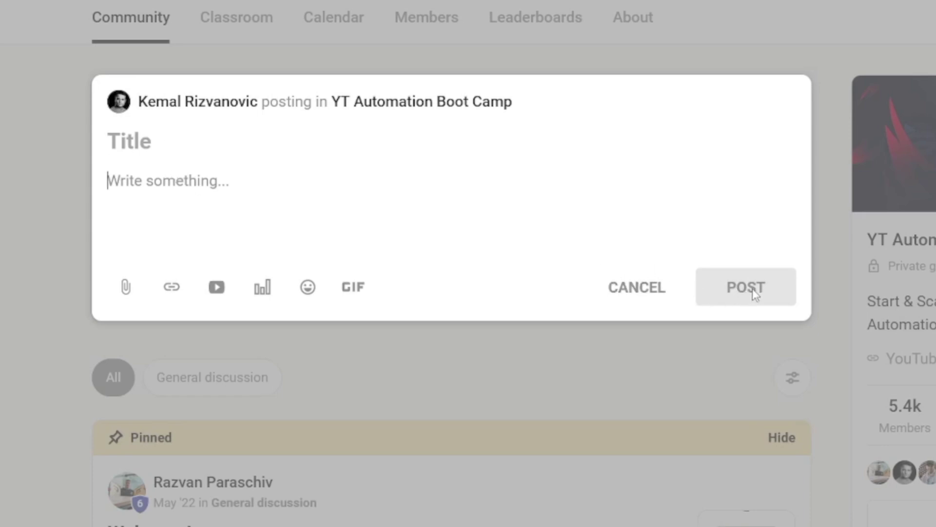
click(831, 254)
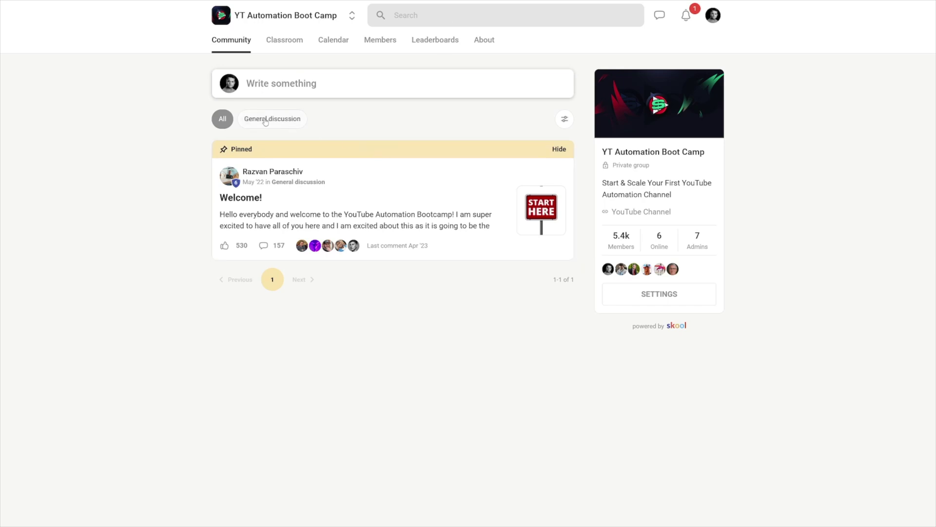
- Discard a new community post draft and switch to the Classroom tab
click(290, 97)
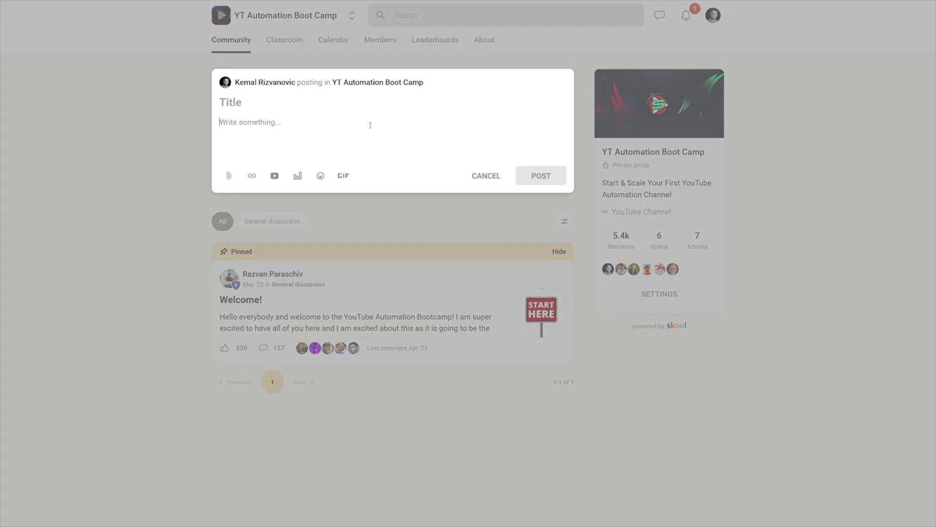
click(590, 214)
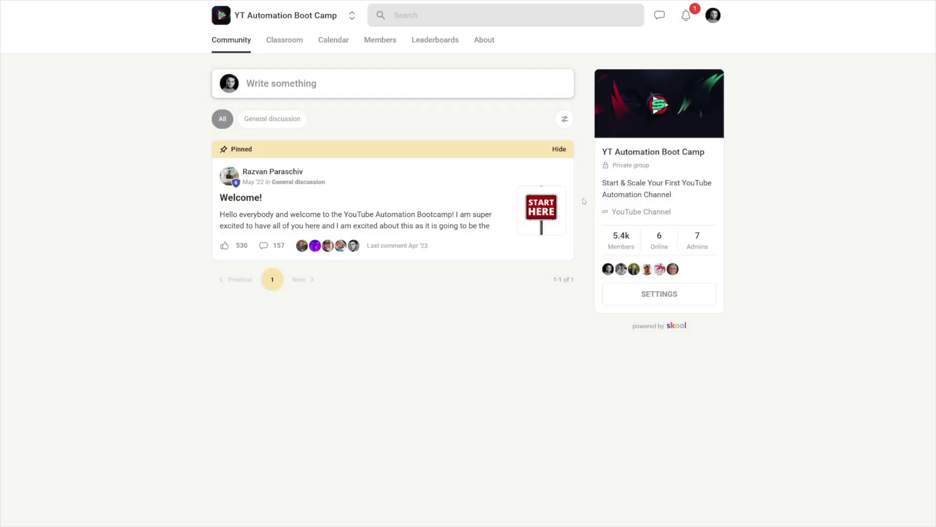
drag(615, 237, 596, 232)
click(488, 179)
click(291, 47)
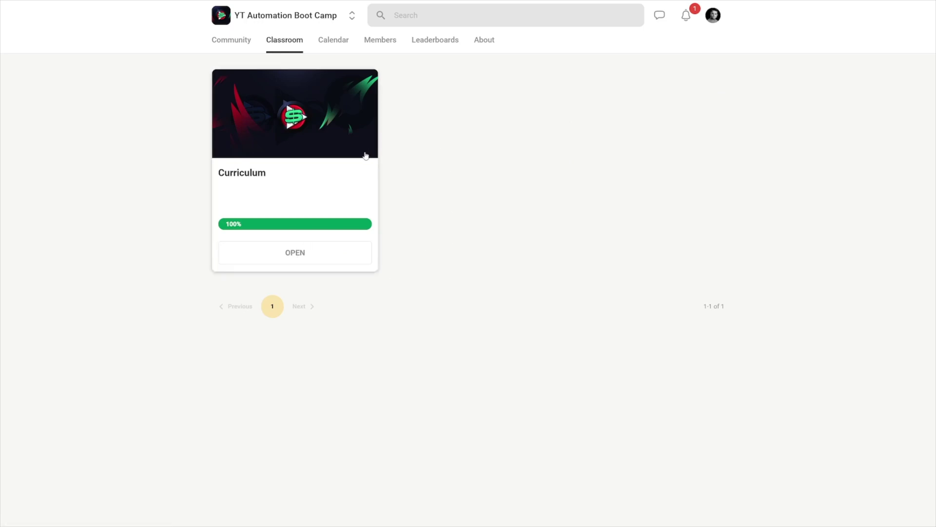
- Open the Curriculum course and expand Week 1 in the sidebar
click(320, 192)
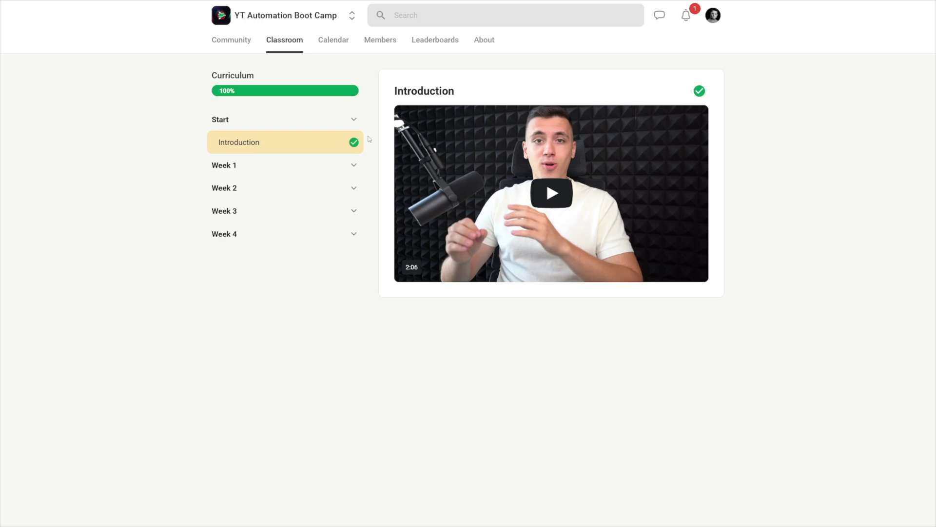
click(355, 165)
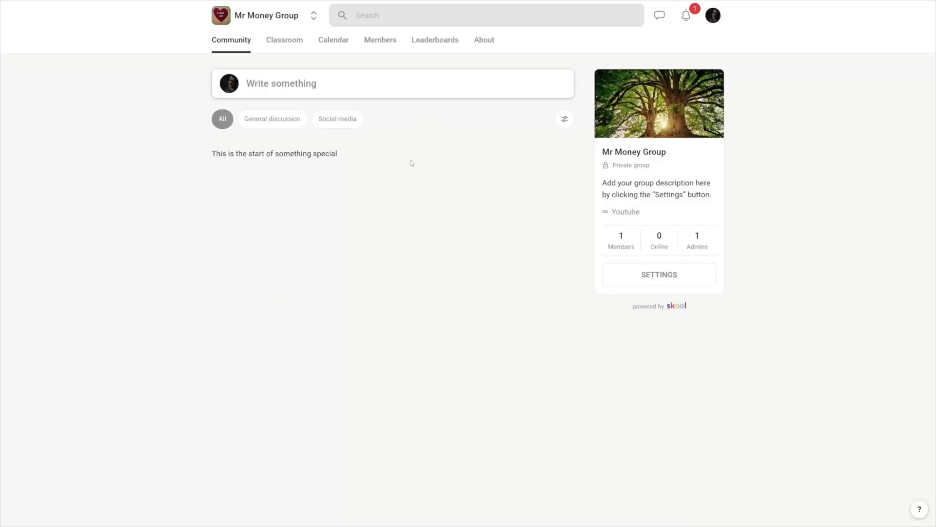
- Open the Mr Money Group's Social media 101 course and start editing its Rename lesson
click(291, 47)
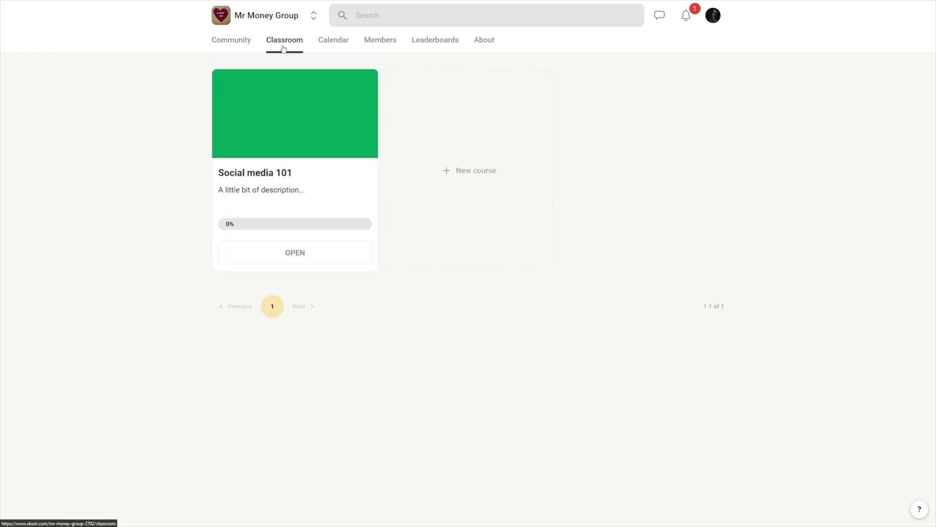
click(289, 178)
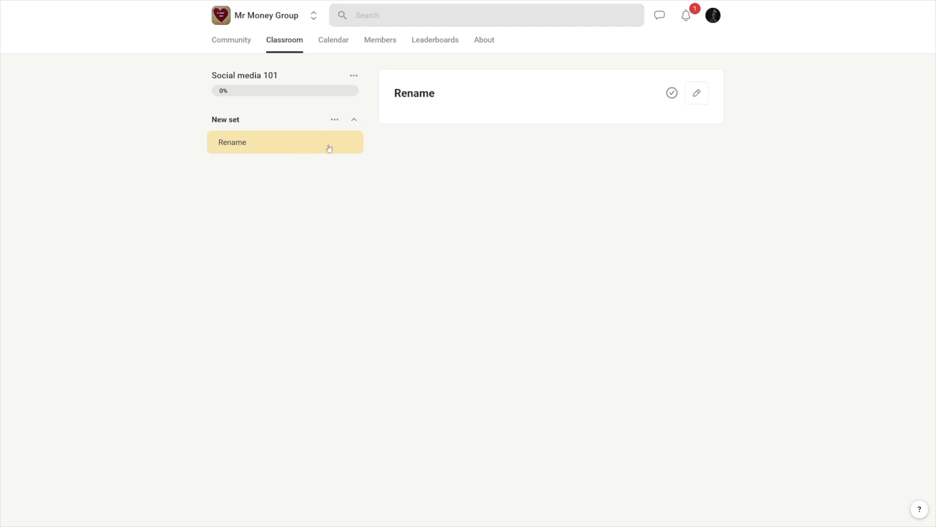
click(698, 93)
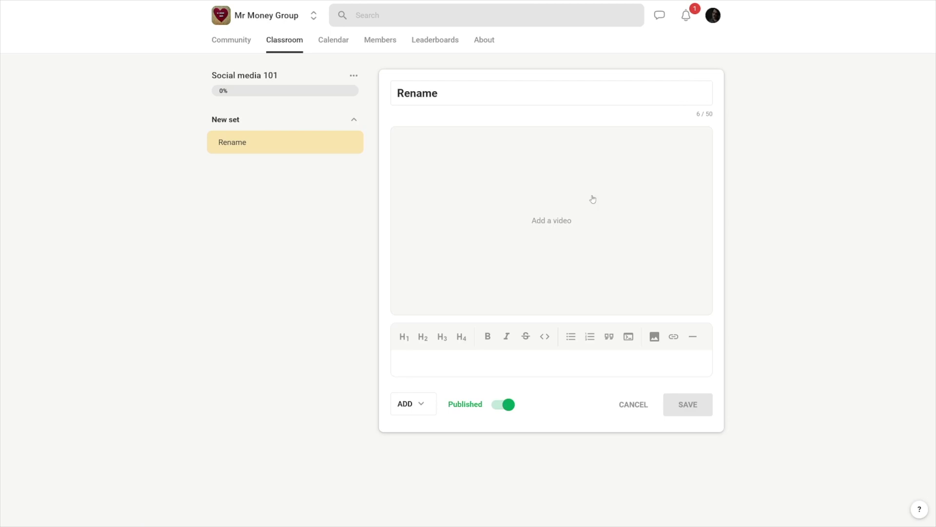
- Select the lesson title 'Rename' for editing, then go to the group's Calendar
double_click(441, 94)
click(450, 94)
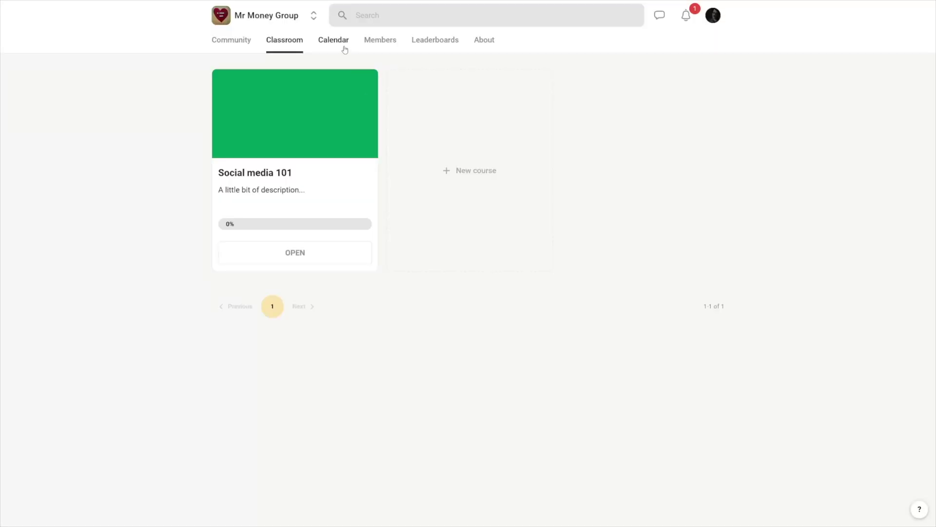
click(344, 48)
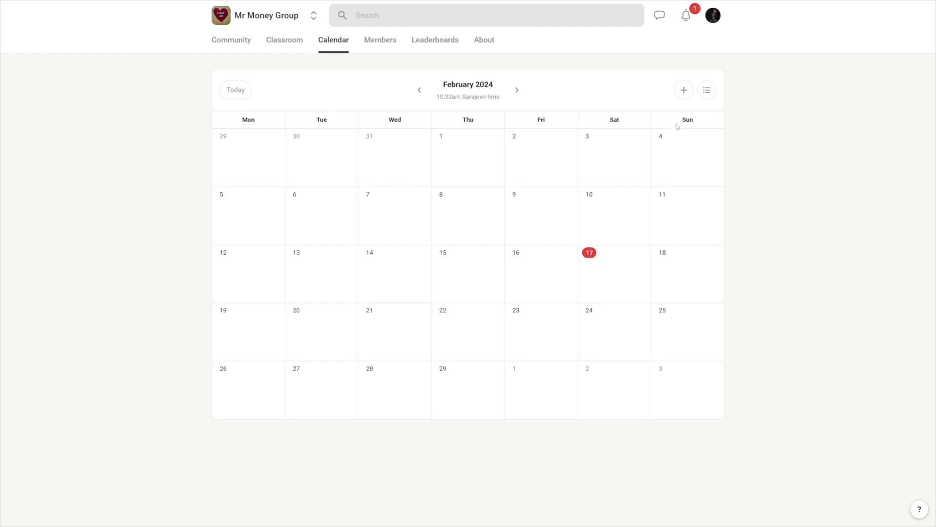
- Start a new calendar event, focusing its title and showing the location choices
click(684, 91)
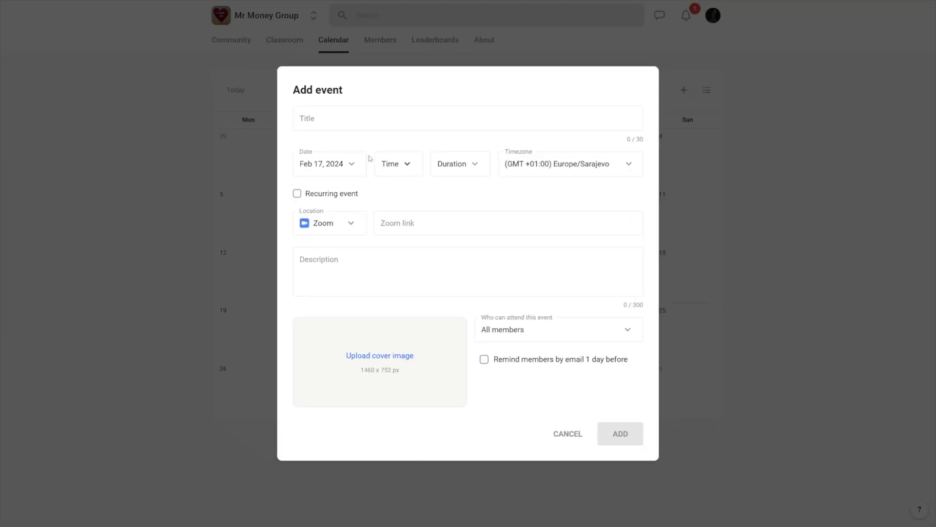
click(349, 121)
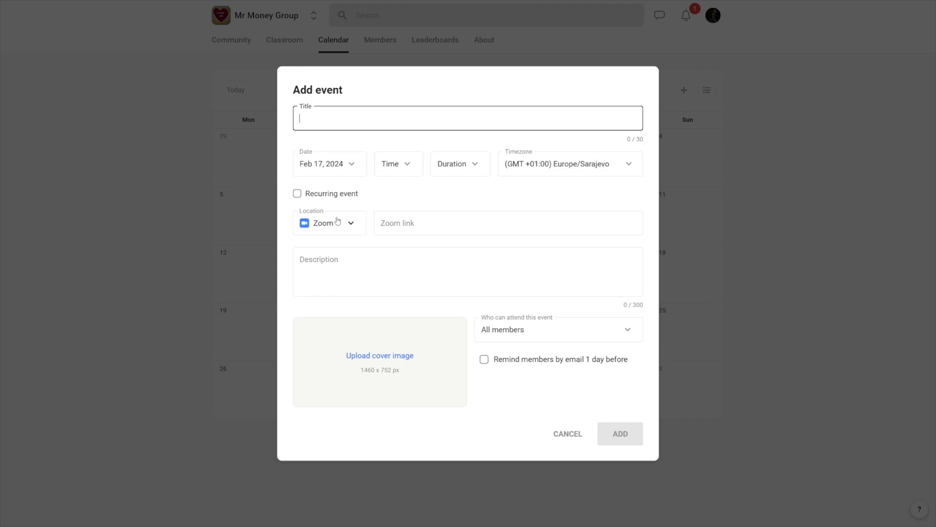
click(356, 227)
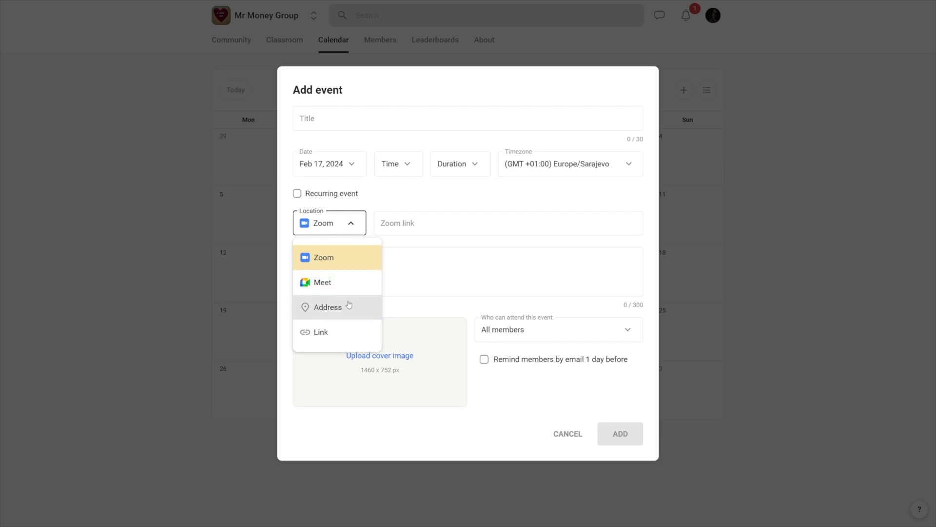
- Keep location Zoom and attendees All members, cancel the event, and go to Members
click(435, 312)
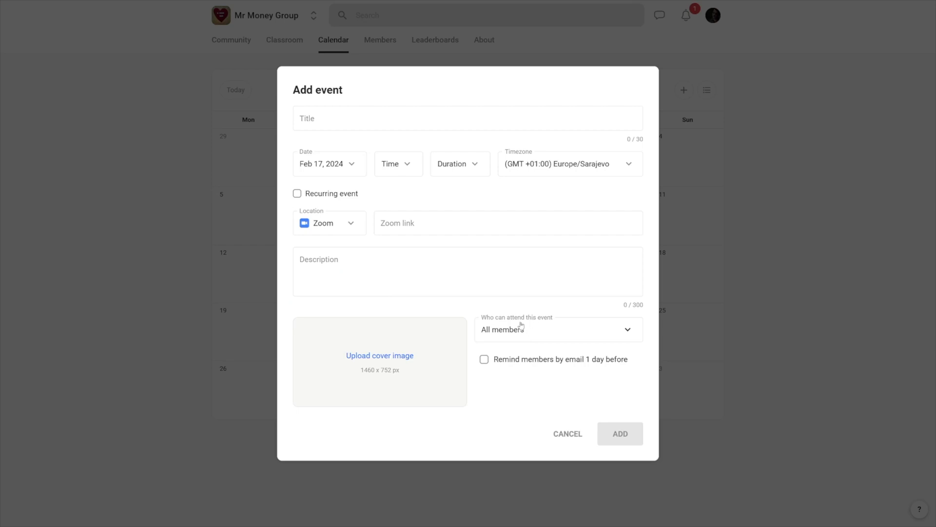
click(538, 331)
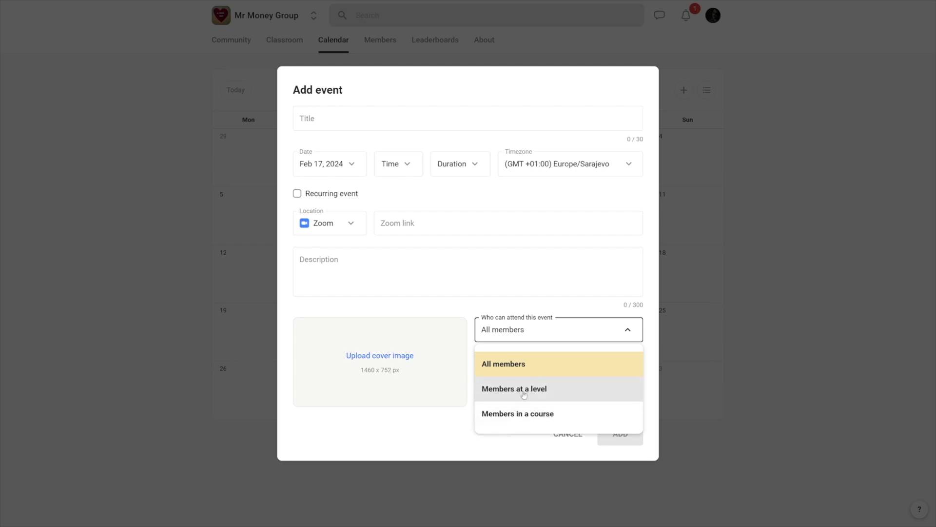
click(649, 337)
click(569, 435)
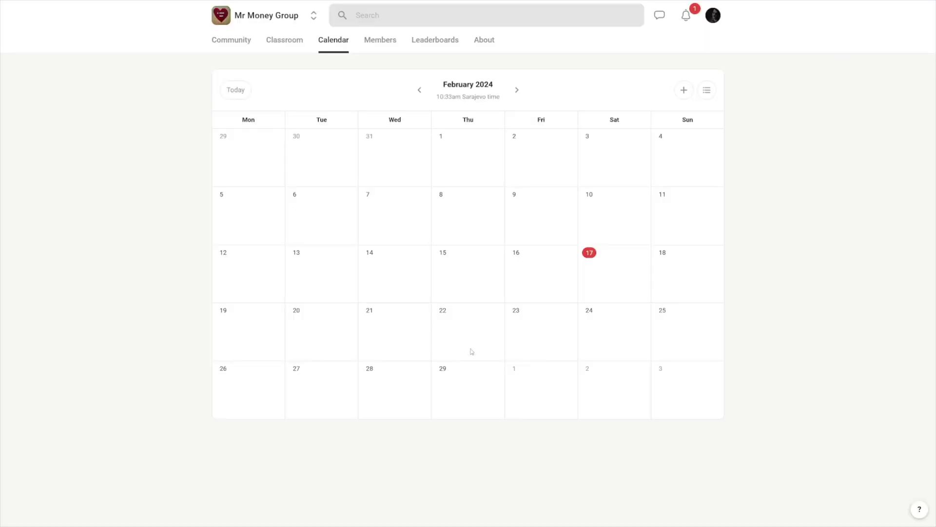
click(384, 43)
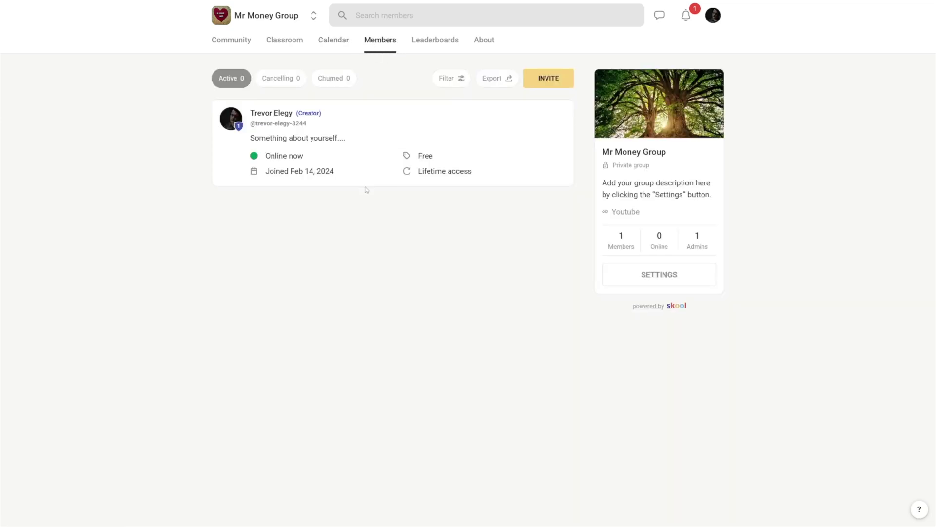
- View the group's levels and leaderboards
click(439, 45)
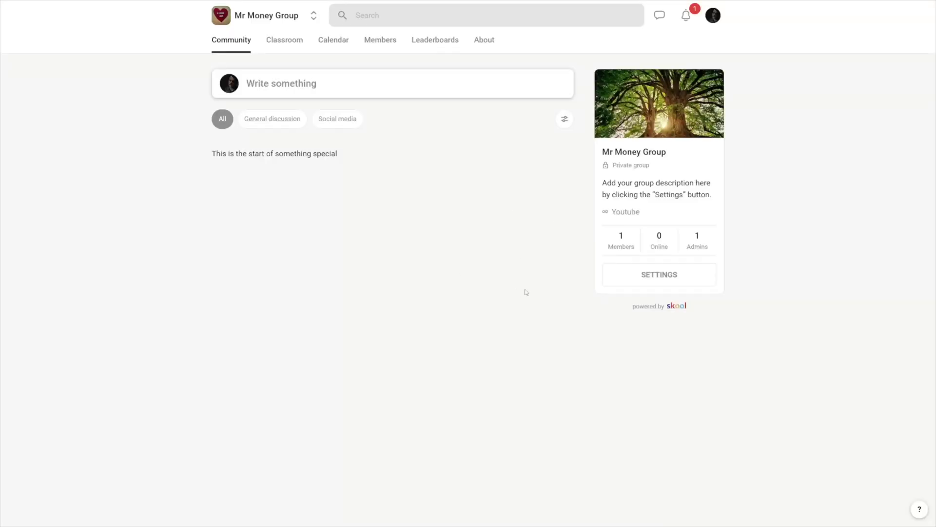
- Open the group settings, check the Payouts balance, then switch to General
click(660, 281)
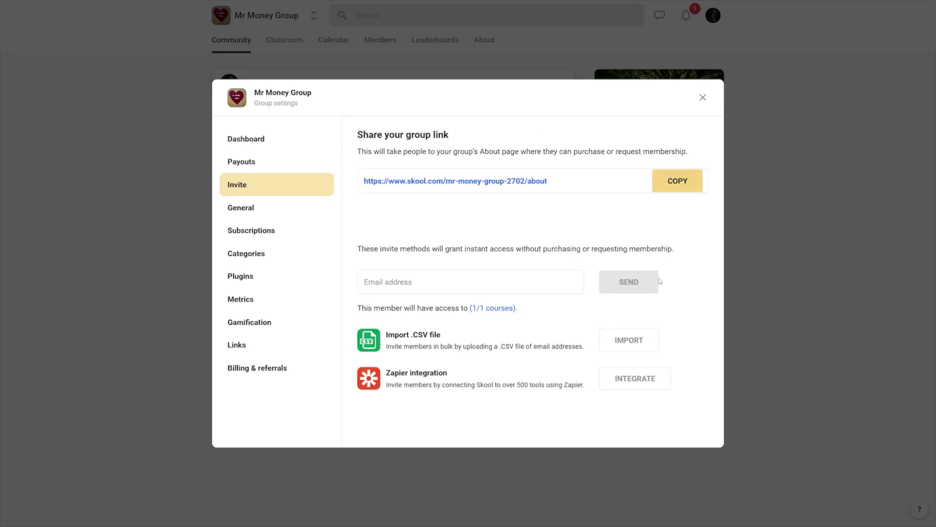
click(253, 165)
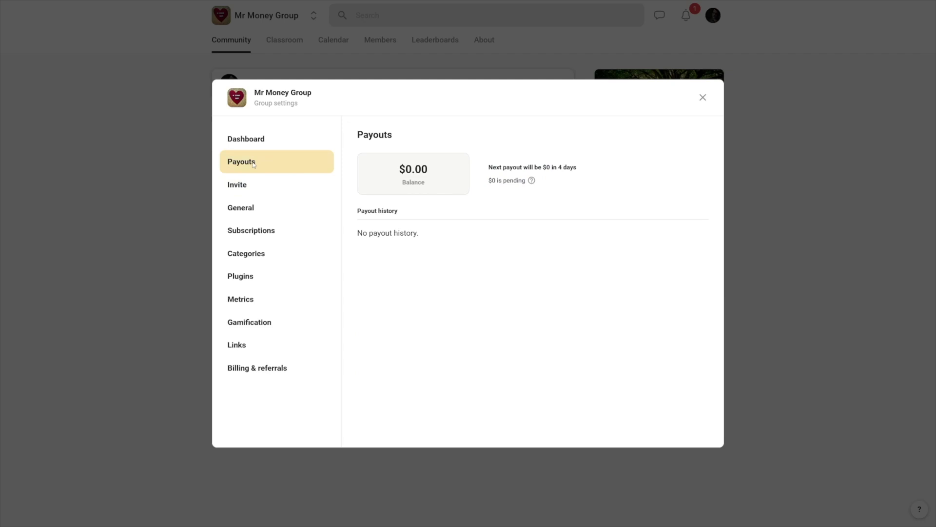
click(264, 208)
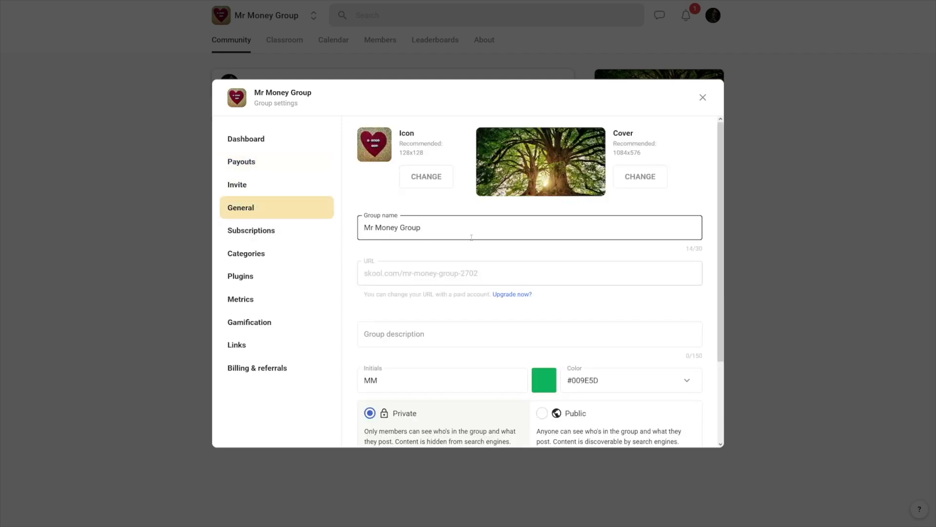
- Review the General panel's icon, cover, name, description, colour and privacy, then open Gamification
scroll(486, 253, down, 1)
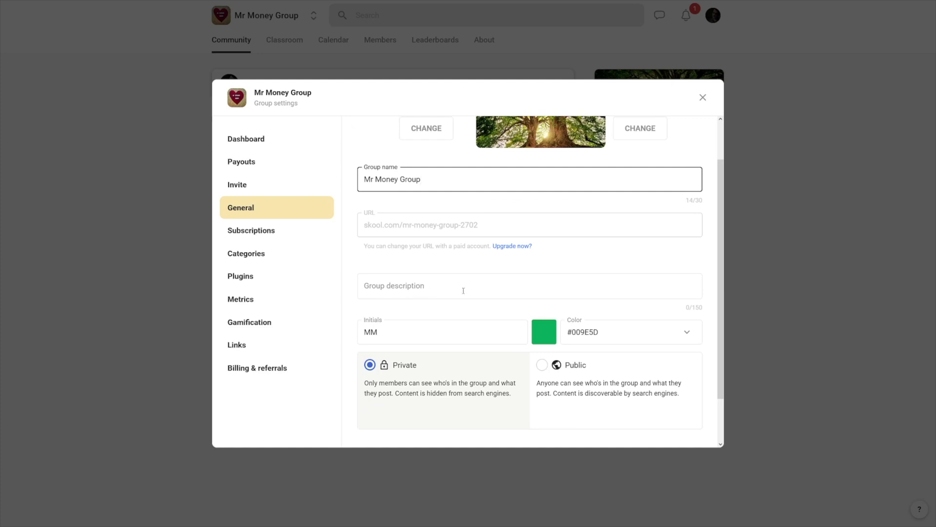
scroll(463, 291, up, 1)
scroll(466, 273, down, 2)
scroll(472, 250, up, 2)
mouse_move(375, 152)
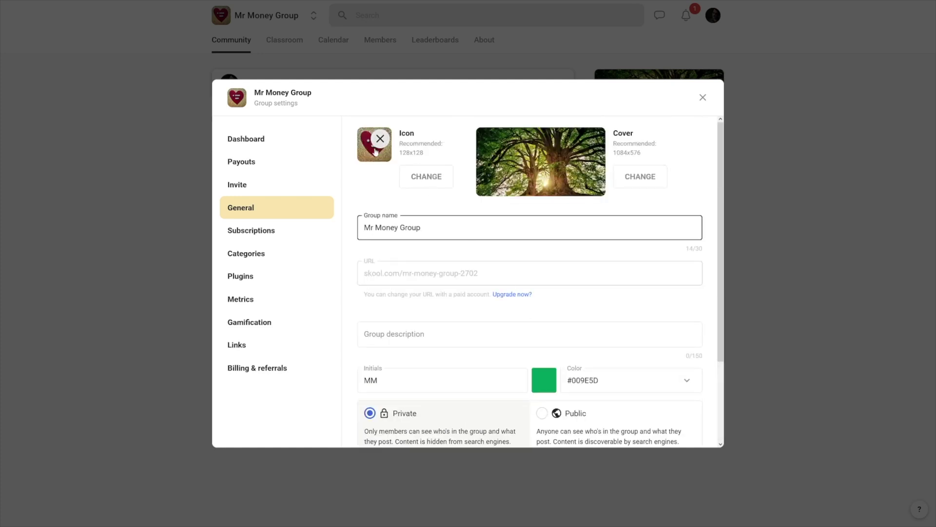
mouse_move(560, 163)
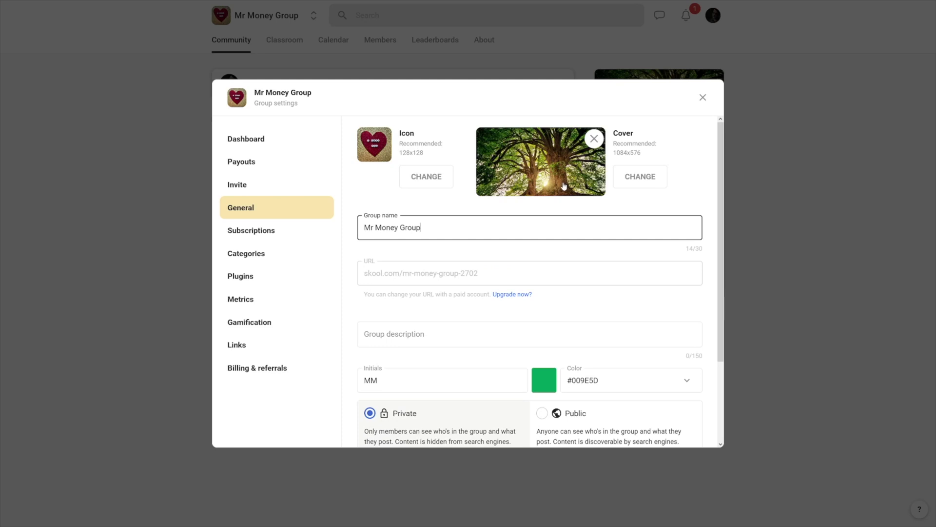
click(253, 322)
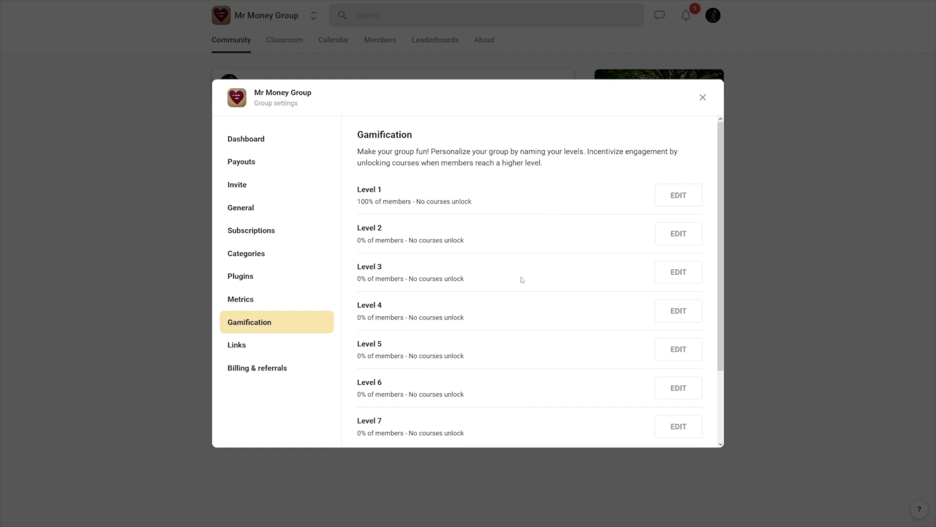
- Switch to the Categories settings and highlight the General discussion category name
click(257, 258)
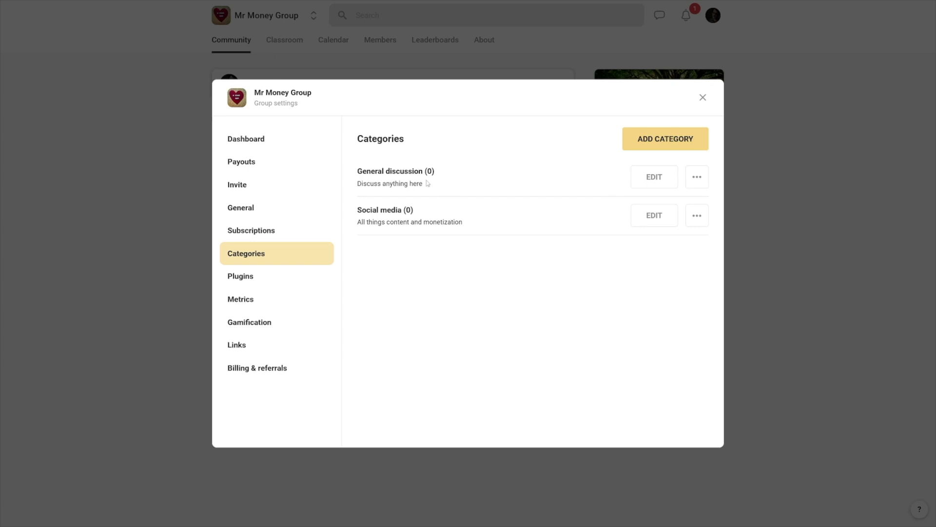
drag(364, 170, 431, 171)
click(440, 159)
- Highlight Social media, then start a new category but abandon it, keeping Anyone can post, anyone can view
drag(359, 210, 409, 219)
click(409, 219)
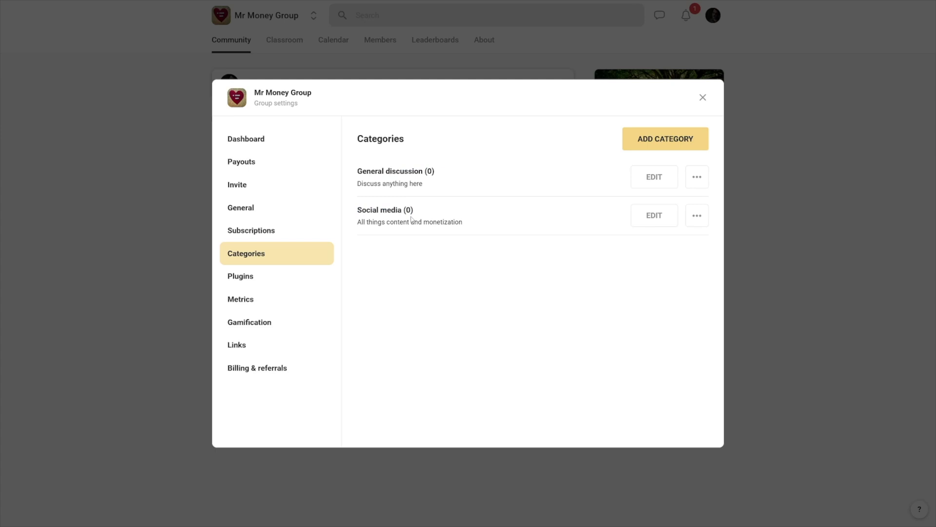
click(650, 143)
click(437, 171)
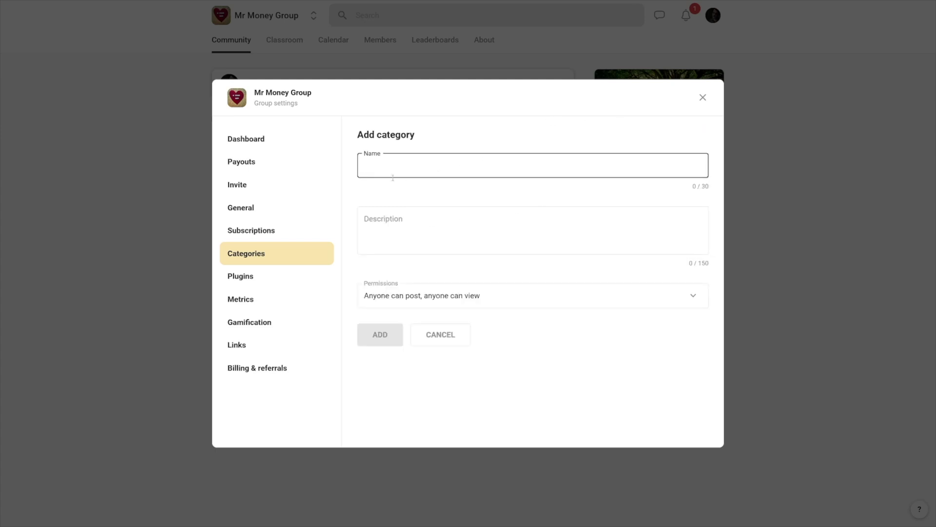
click(431, 238)
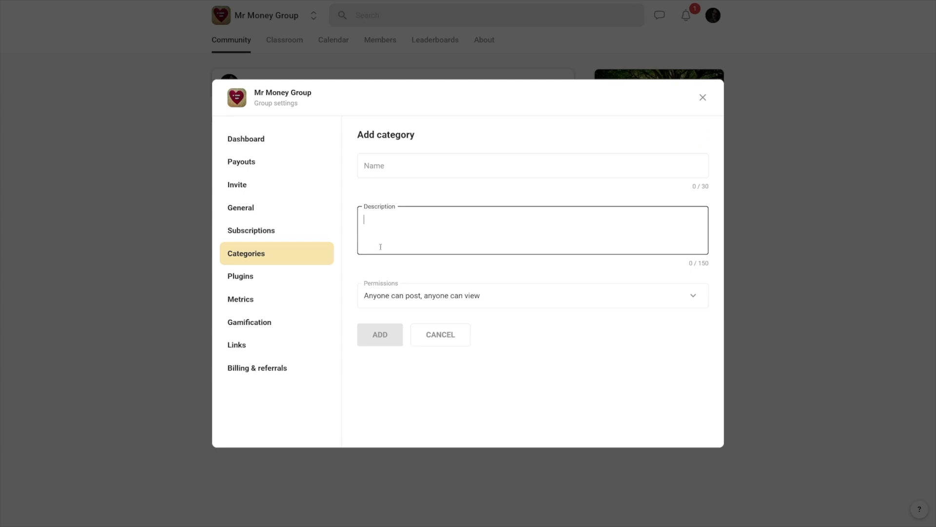
click(453, 298)
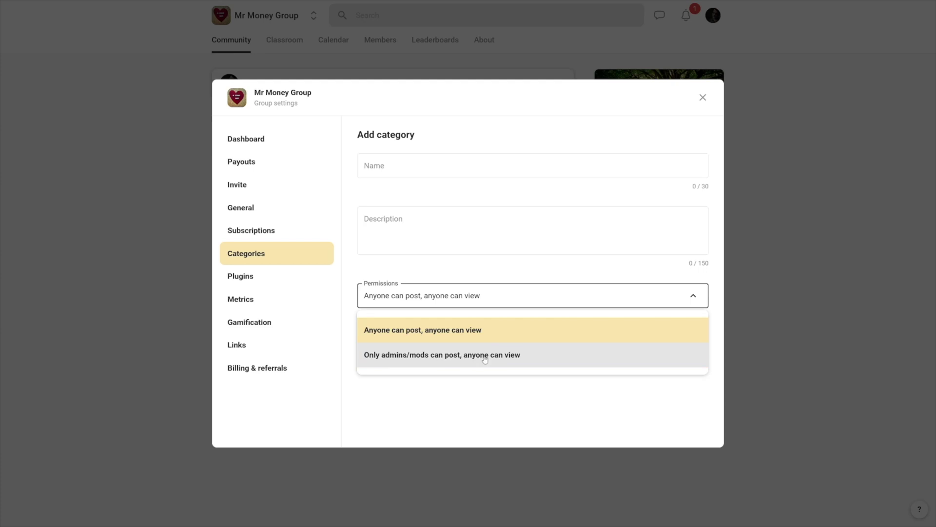
click(604, 118)
- Close the group settings and filter the feed to General discussion, then Social media
click(702, 97)
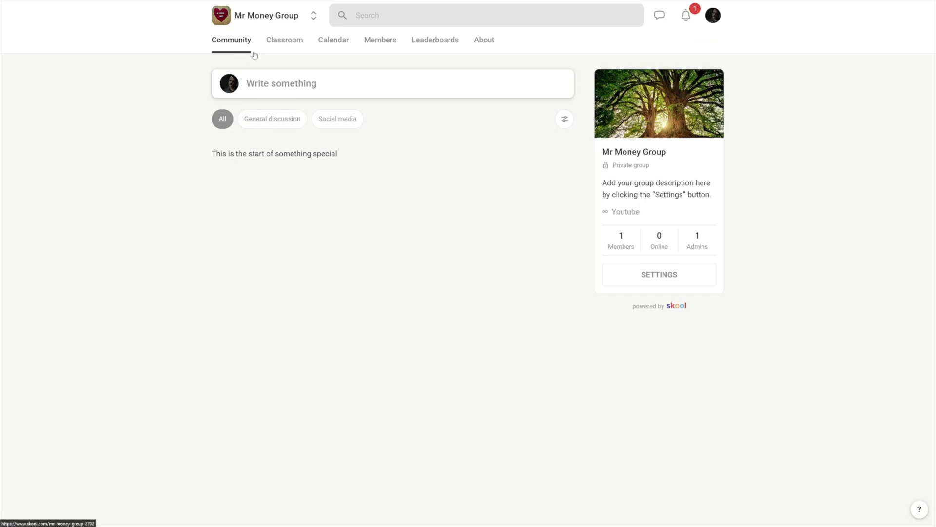
click(279, 121)
click(334, 122)
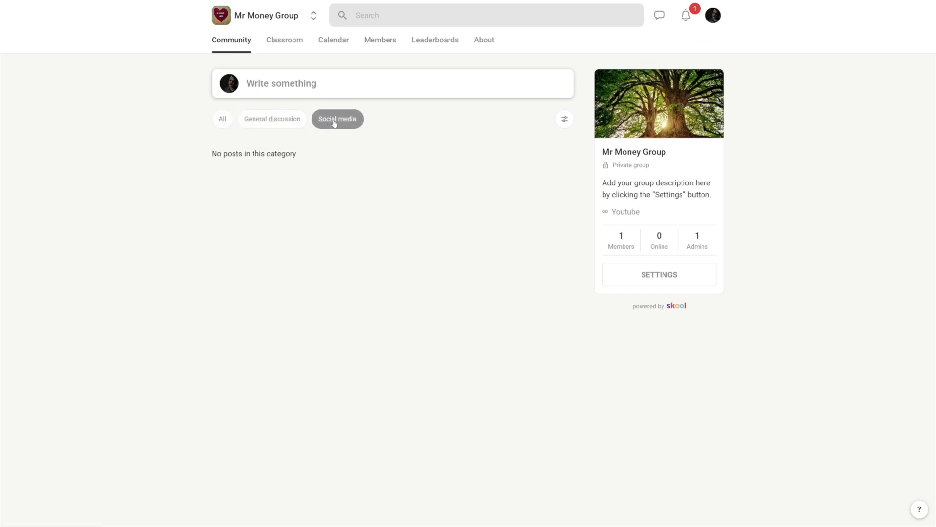